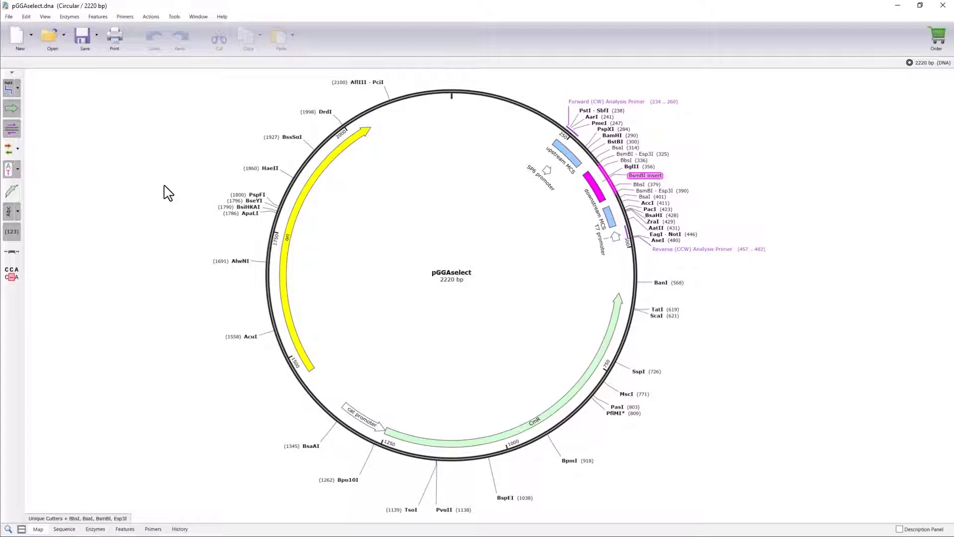
- Open the Actions menu to reach Golden Gate Assembly for the pGGAselect plasmid
{"action": "left_click", "coordinate": [152, 17]}
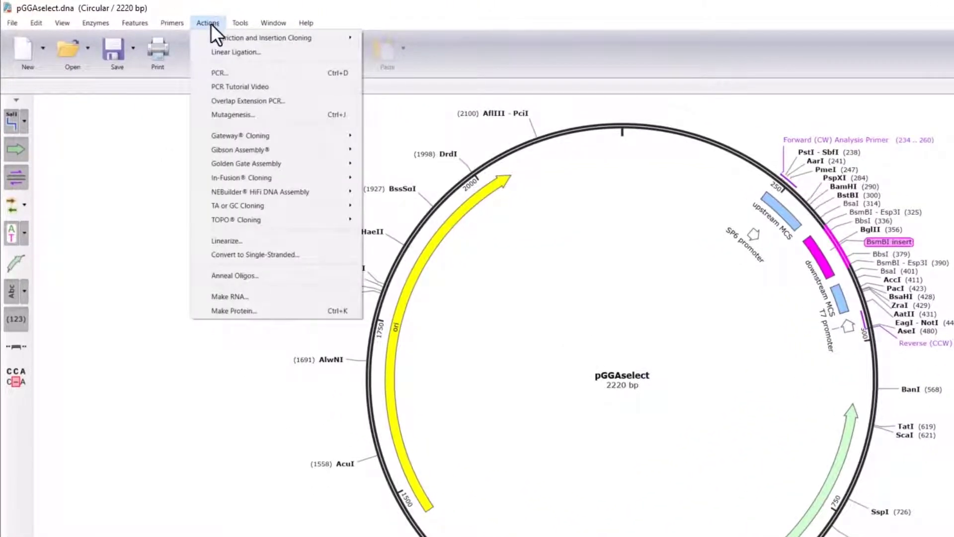
{"action": "mouse_move", "coordinate": [246, 163]}
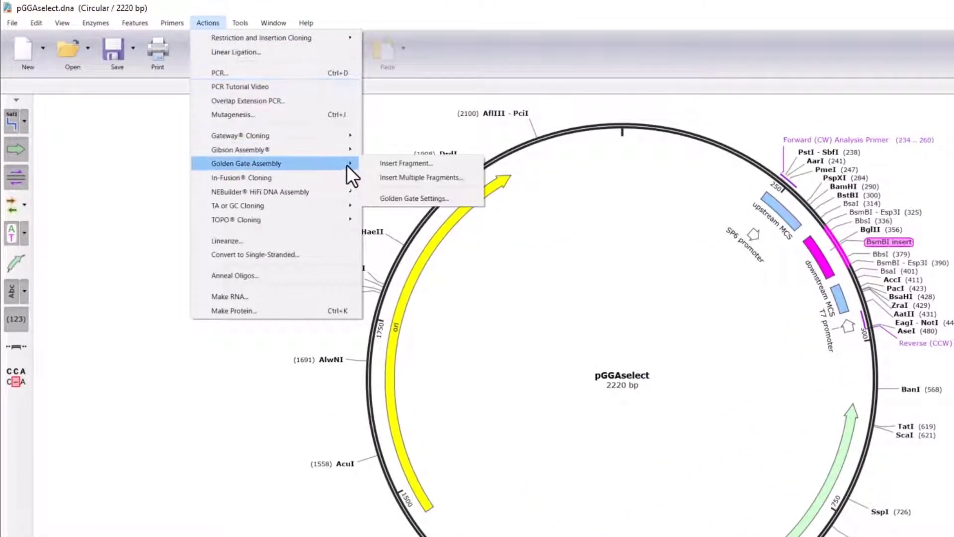
- Use pGGAselect.dna as the BsaI-cut vector (sites 314–401) in forward orientation
{"action": "left_click", "coordinate": [380, 164]}
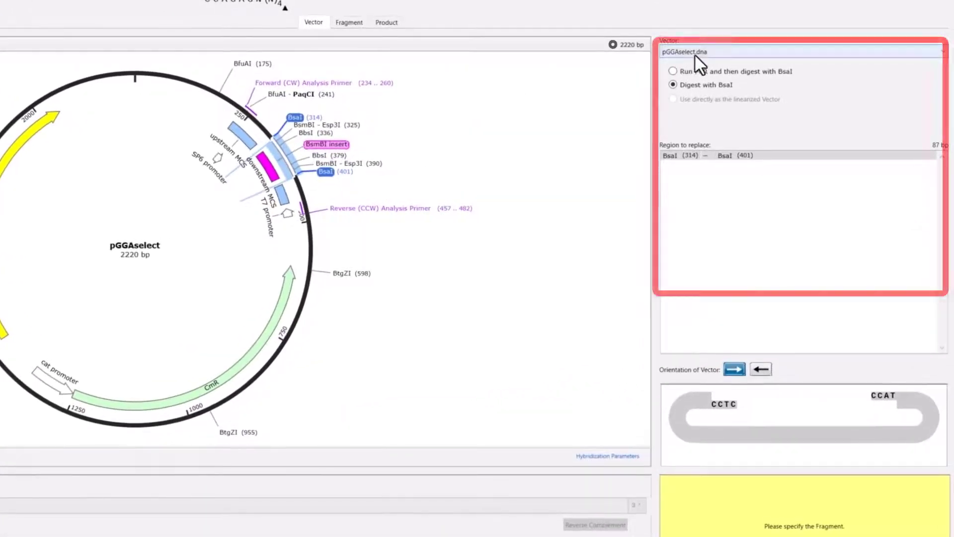
{"action": "left_click", "coordinate": [695, 54]}
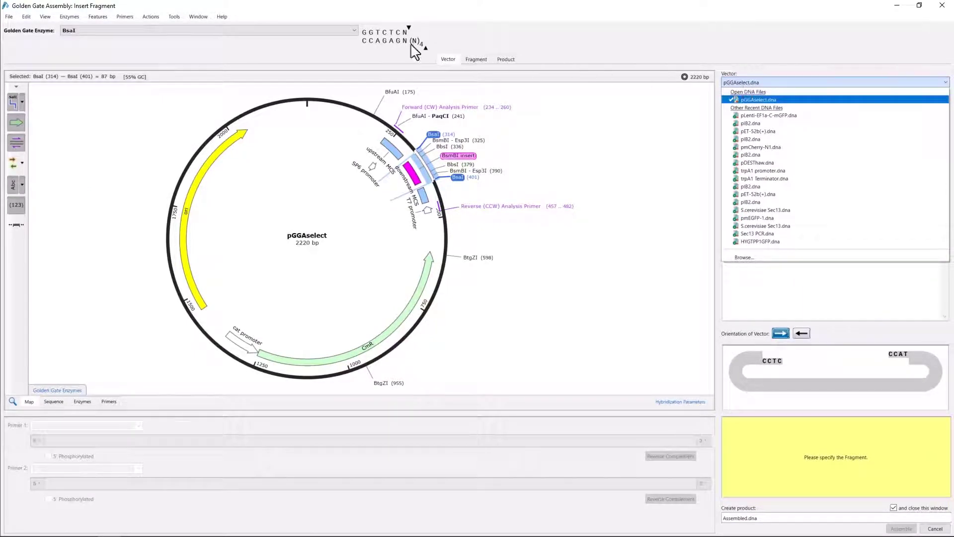
{"action": "left_click", "coordinate": [341, 34]}
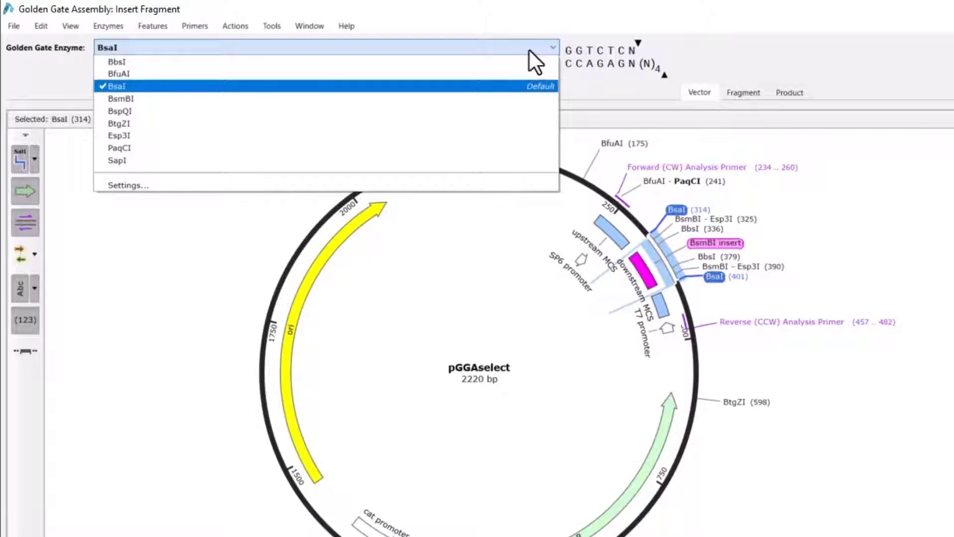
{"action": "left_click", "coordinate": [451, 186]}
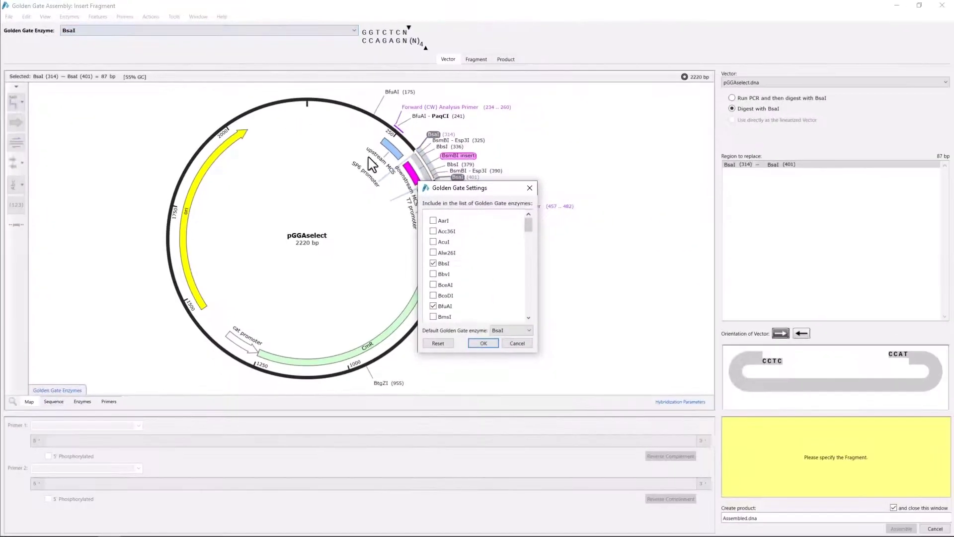
{"action": "left_click", "coordinate": [477, 343]}
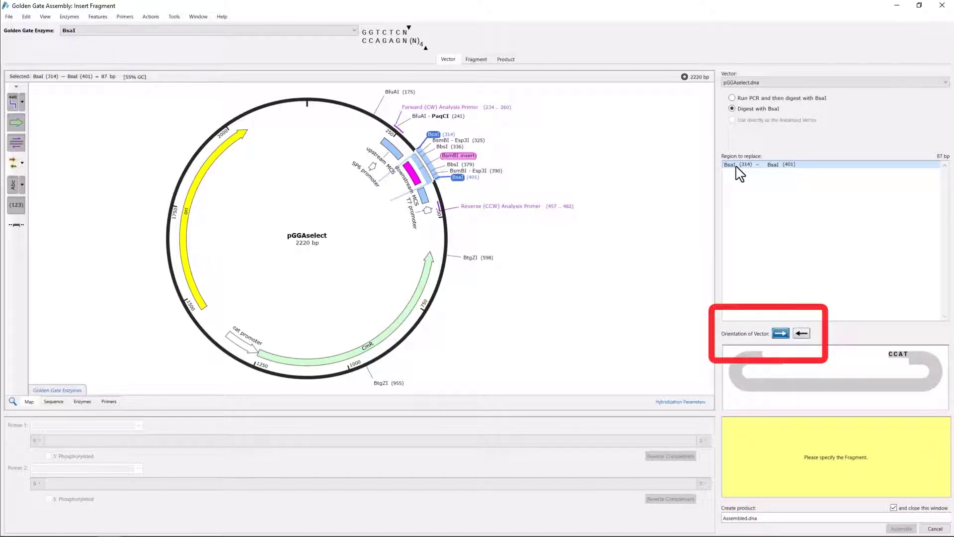
{"action": "left_click", "coordinate": [802, 333]}
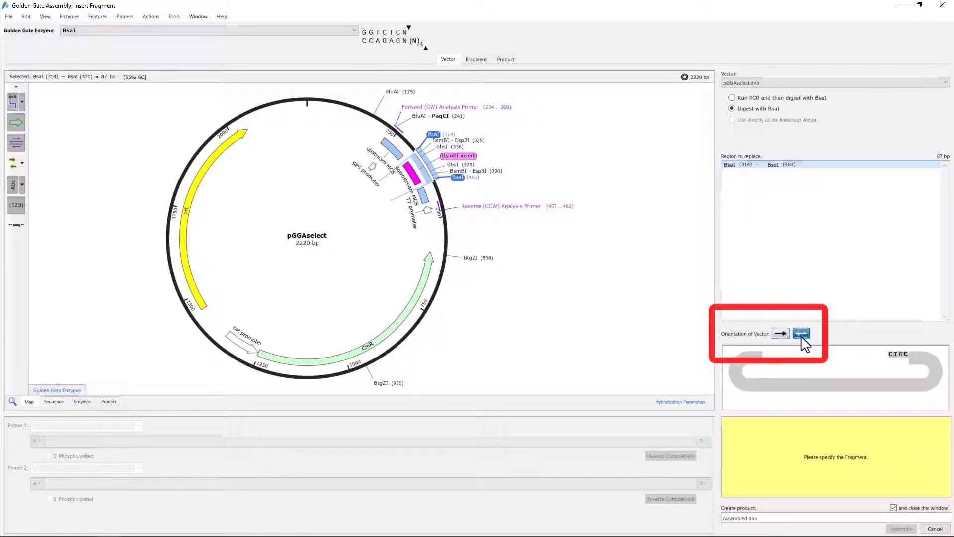
{"action": "left_click", "coordinate": [781, 335]}
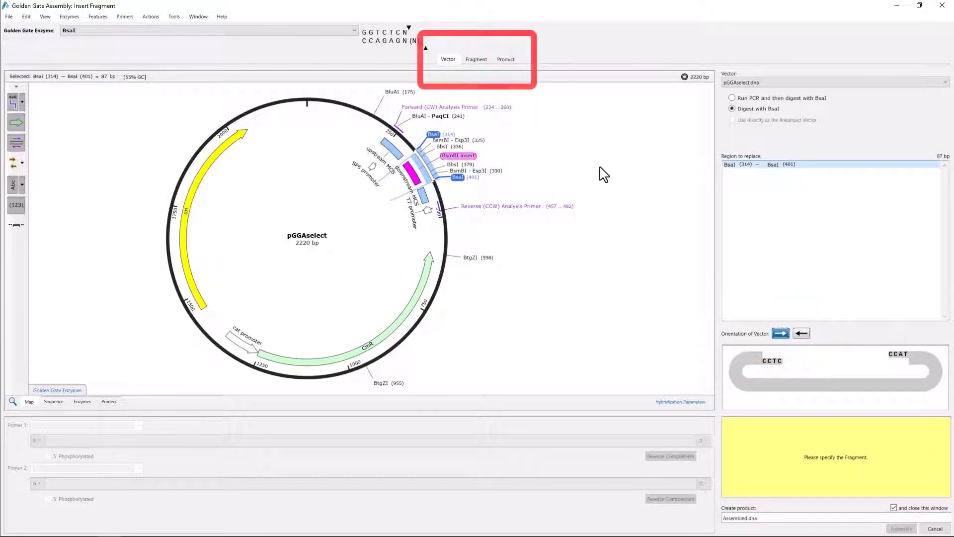
- Take the 714 bp TagGFP2 region from pLenti-EF1a-C-mGFP.dna as the fragment, shown as sequence
{"action": "left_click", "coordinate": [477, 60]}
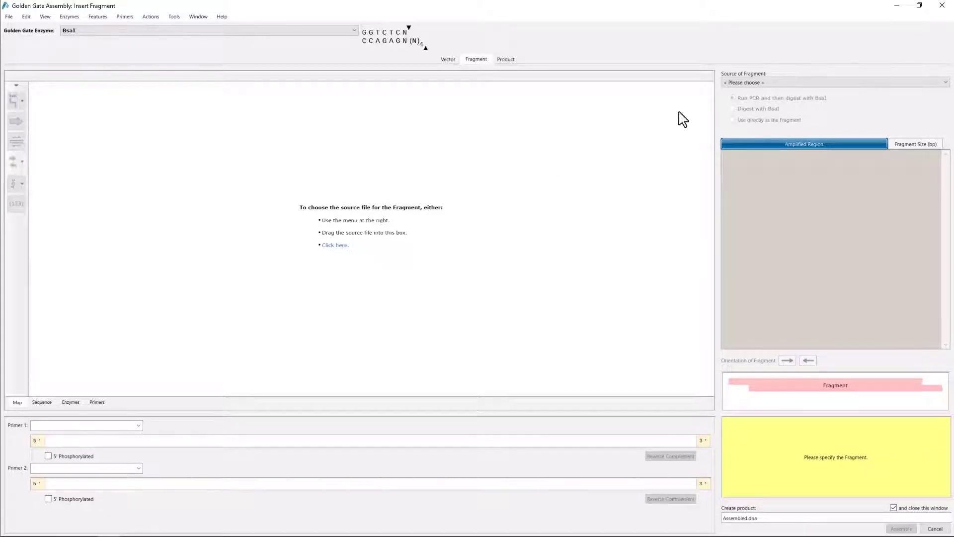
{"action": "left_click", "coordinate": [738, 84]}
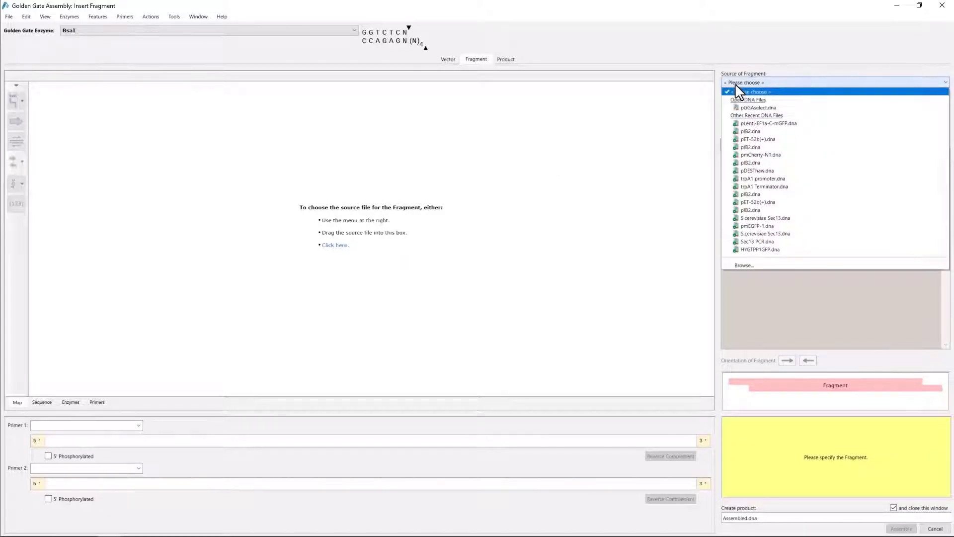
{"action": "left_click", "coordinate": [769, 122]}
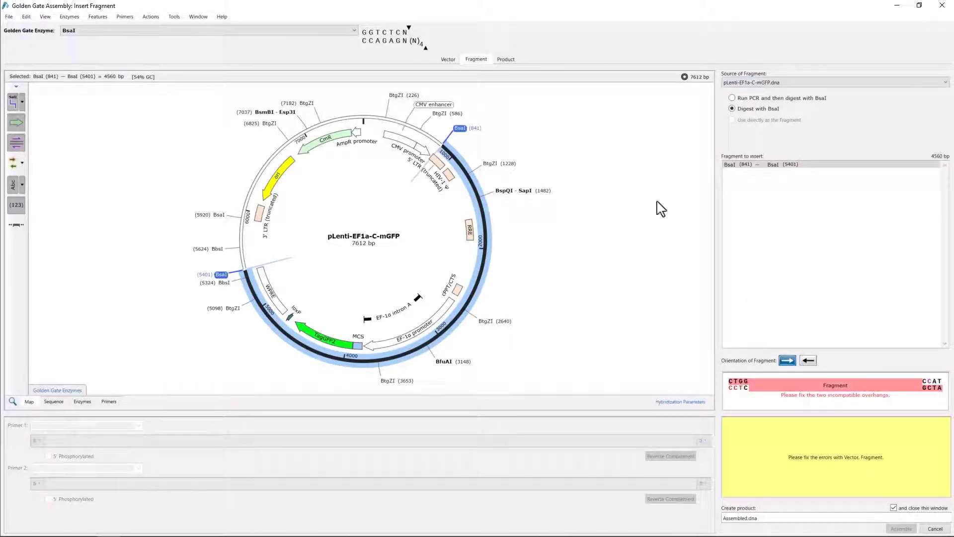
{"action": "left_click", "coordinate": [314, 330]}
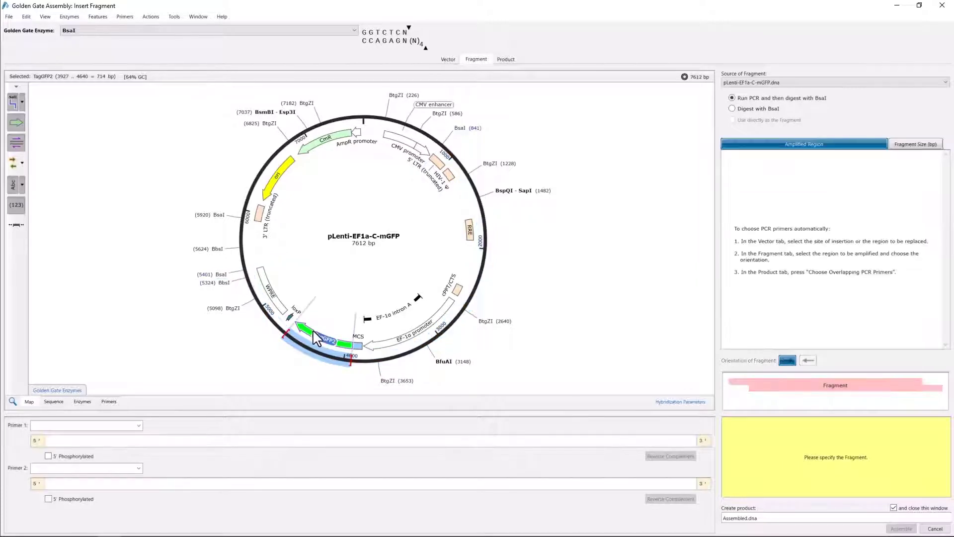
{"action": "left_click", "coordinate": [60, 403]}
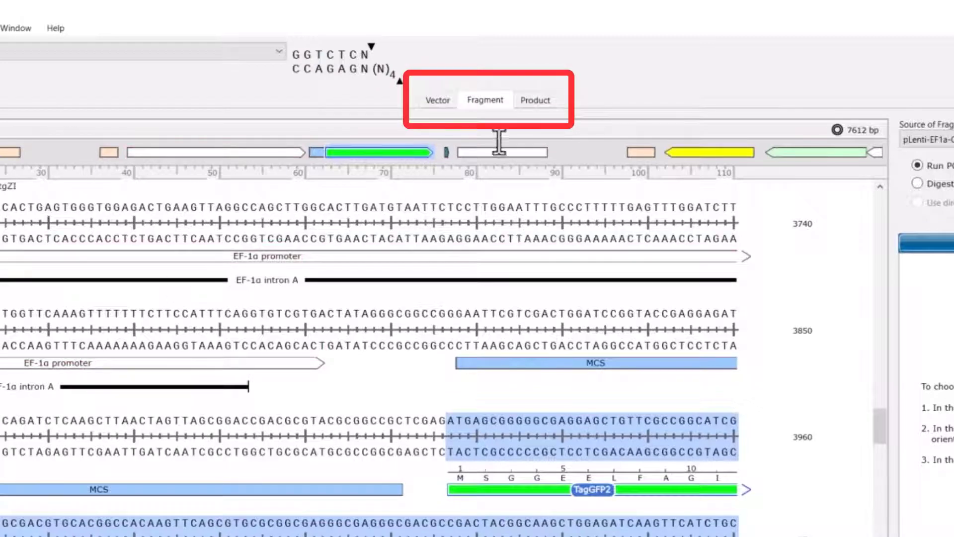
- Open overlapping PCR primer design for the 714 bp fragment (60 °C Tm, 3 bases upstream)
{"action": "left_click", "coordinate": [534, 105]}
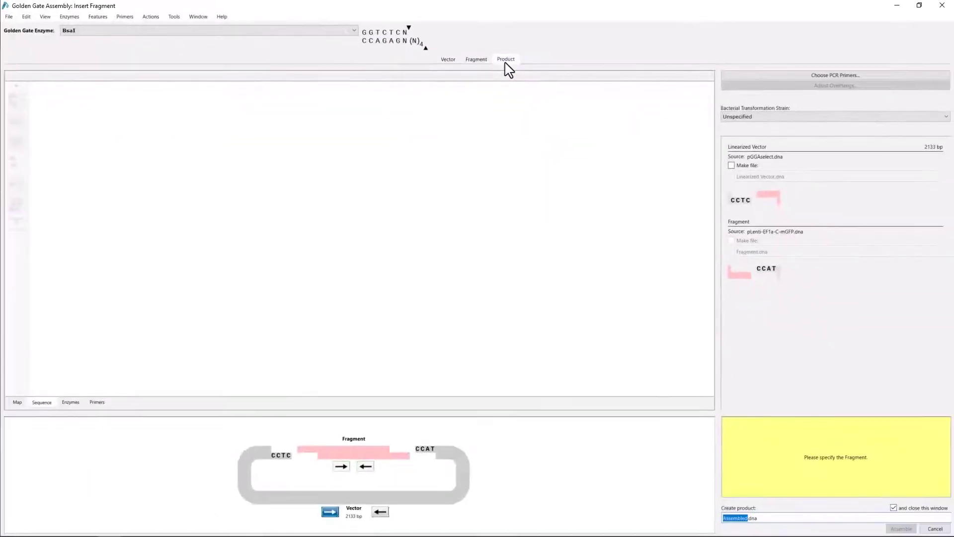
{"action": "left_click", "coordinate": [730, 76]}
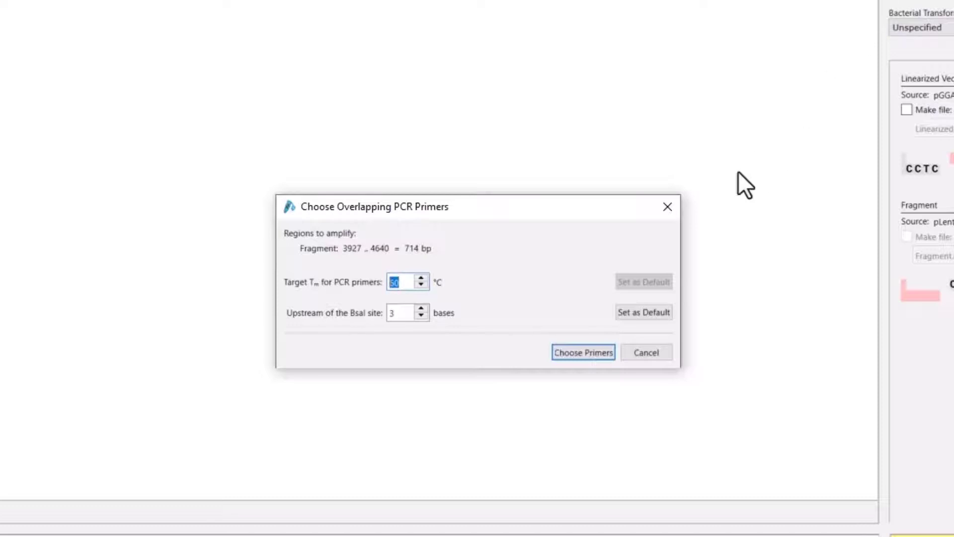
- Design the primers and view the 2851 bp product sequence with Fragment.FOR and Fragment.REV
{"action": "left_click", "coordinate": [553, 349]}
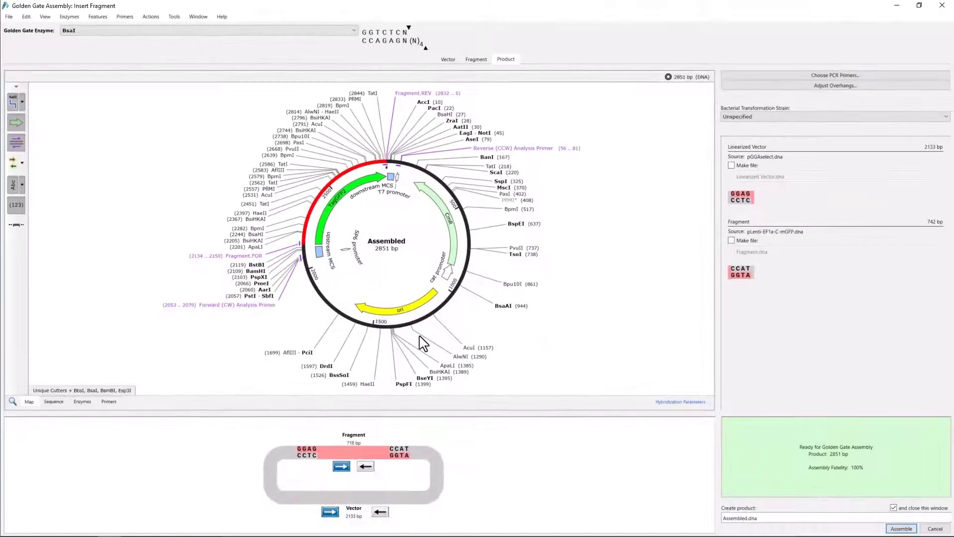
{"action": "left_click", "coordinate": [385, 163]}
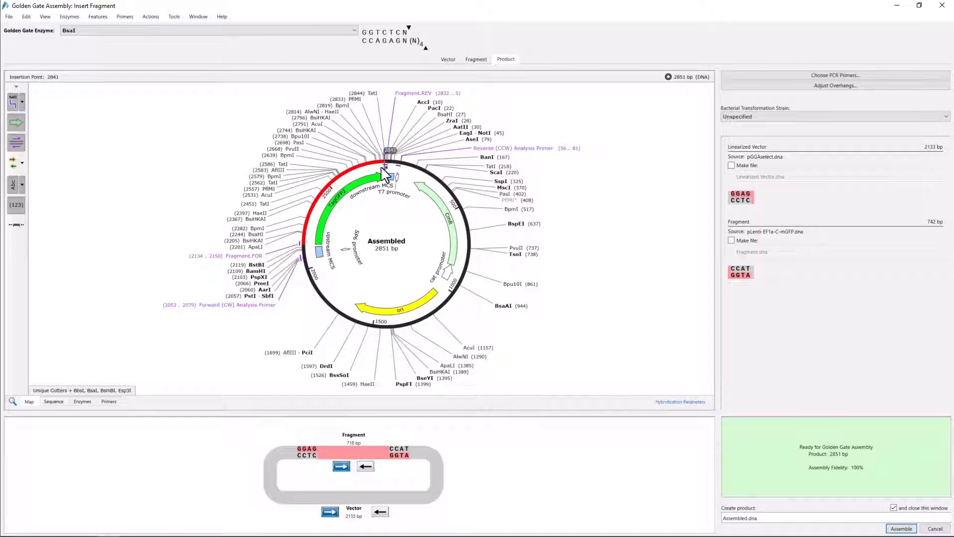
{"action": "left_click", "coordinate": [58, 403]}
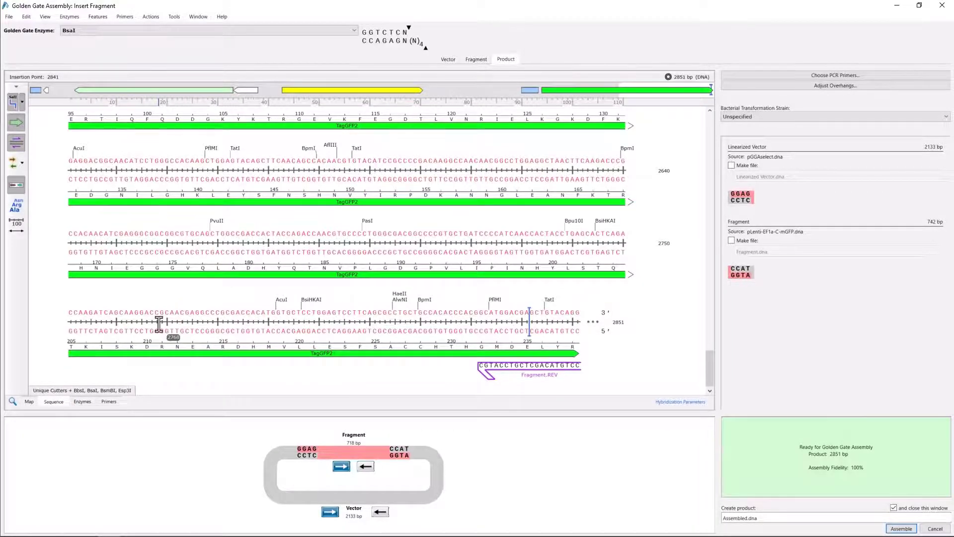
{"action": "scroll", "coordinate": [159, 322], "scroll_direction": "up", "scroll_amount": 2}
{"action": "scroll", "coordinate": [159, 320], "scroll_direction": "up", "scroll_amount": 2}
{"action": "scroll", "coordinate": [160, 331], "scroll_direction": "up", "scroll_amount": 2}
{"action": "scroll", "coordinate": [159, 324], "scroll_direction": "up", "scroll_amount": 2}
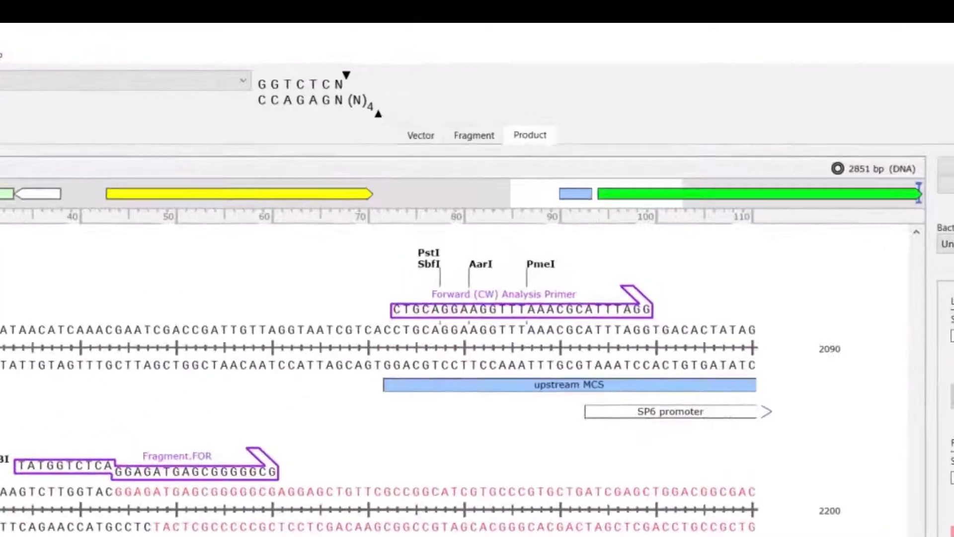
- Name the fragment's forward and reverse primers TagGFP2 GG.FOR and TagGFP2 GG.REV
{"action": "left_click", "coordinate": [470, 137]}
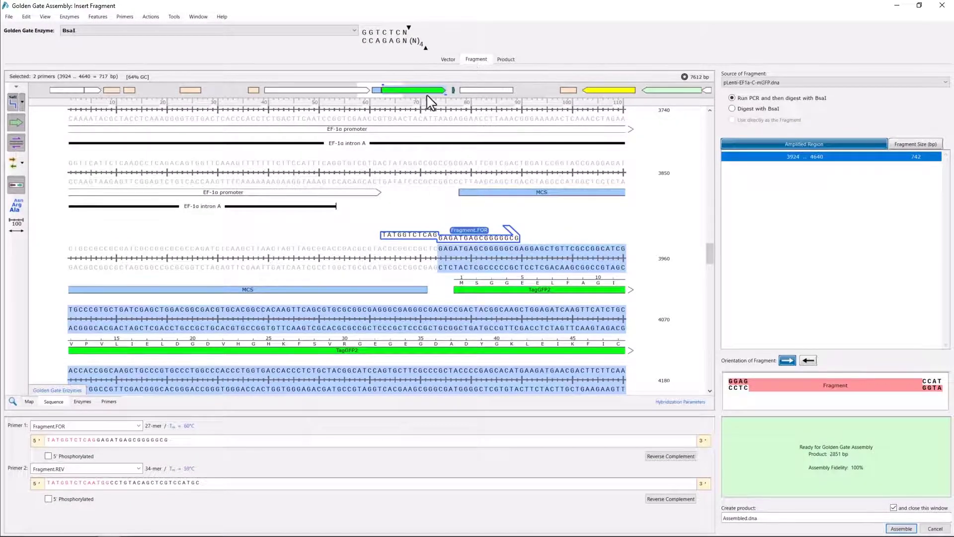
{"action": "left_click", "coordinate": [57, 426]}
{"action": "type", "text": "TagGFP2 GG.FOR"}
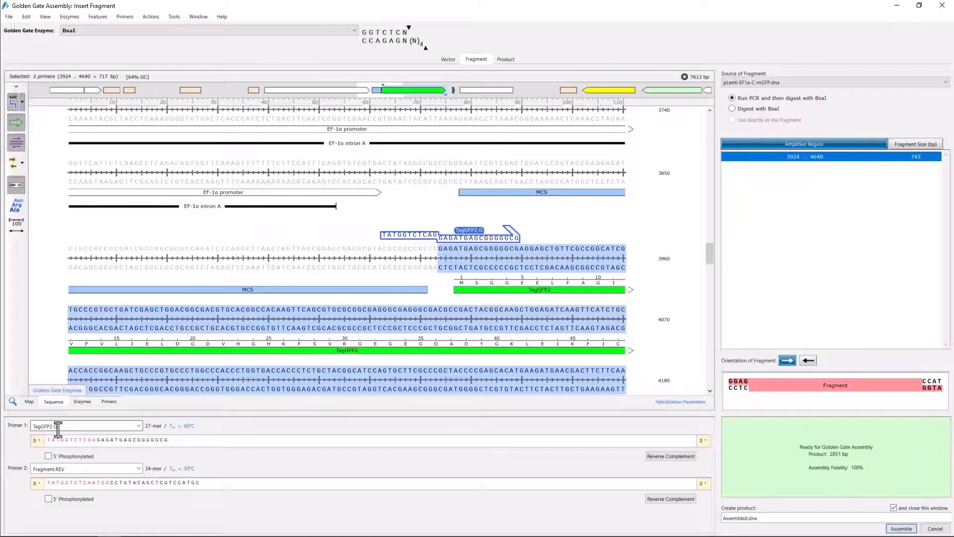
{"action": "key", "text": "Tab"}
{"action": "type", "text": "TagGFP2 GG"}
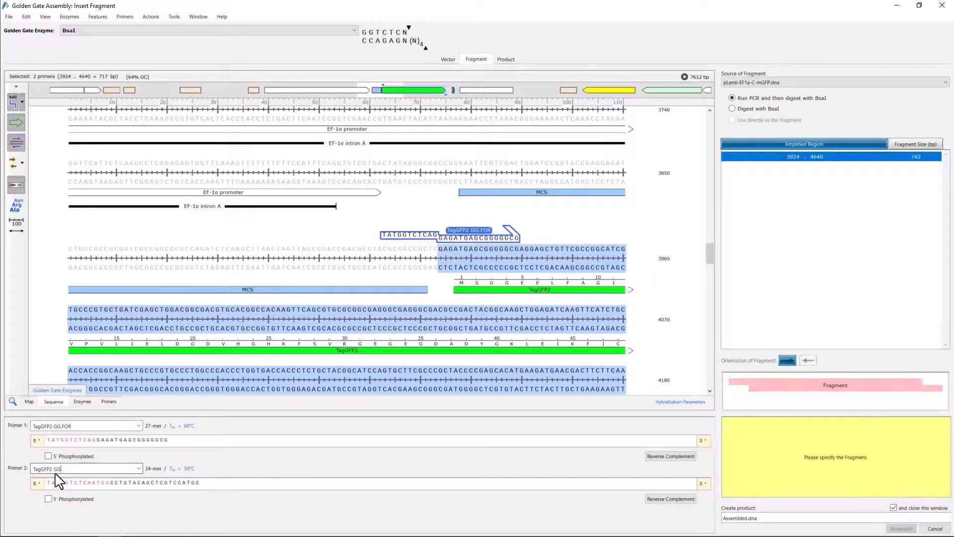
{"action": "type", "text": ".REV"}
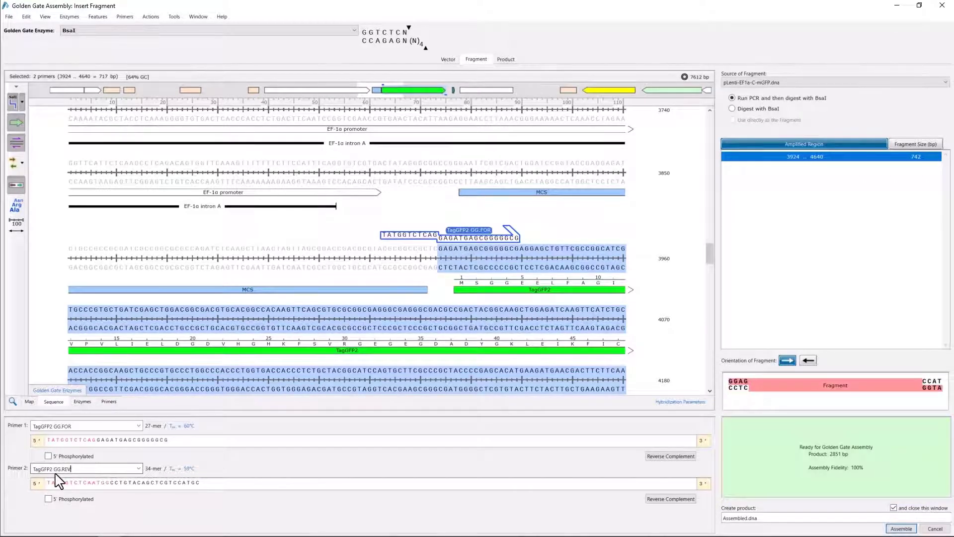
- Also make vector and fragment files, name the product pGGAselect_TagGFP2.dna, and assemble
{"action": "left_click", "coordinate": [507, 60]}
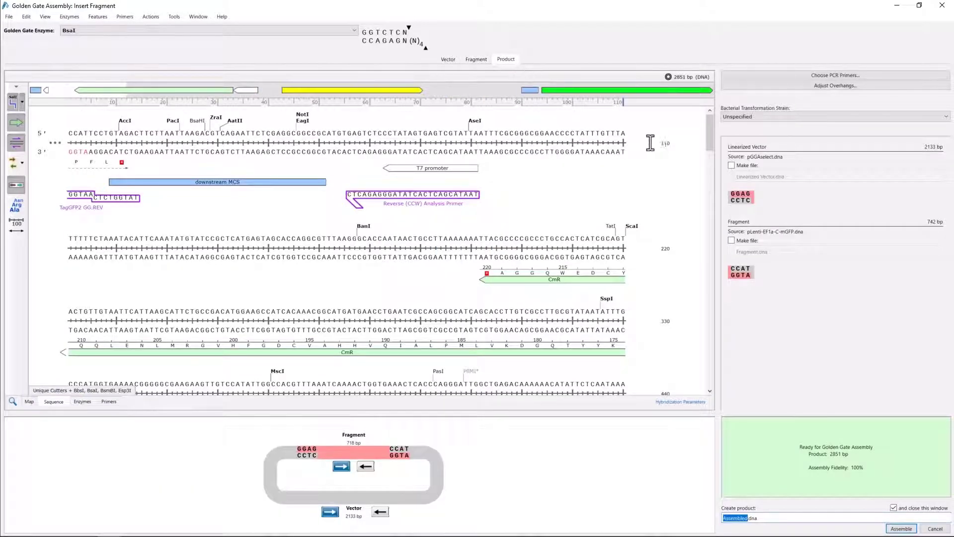
{"action": "left_click", "coordinate": [731, 166]}
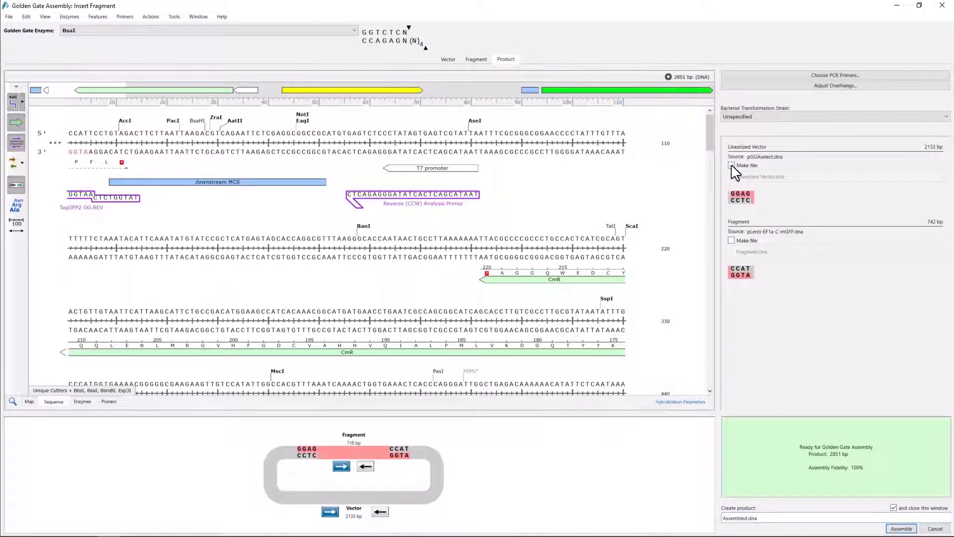
{"action": "left_click", "coordinate": [731, 240]}
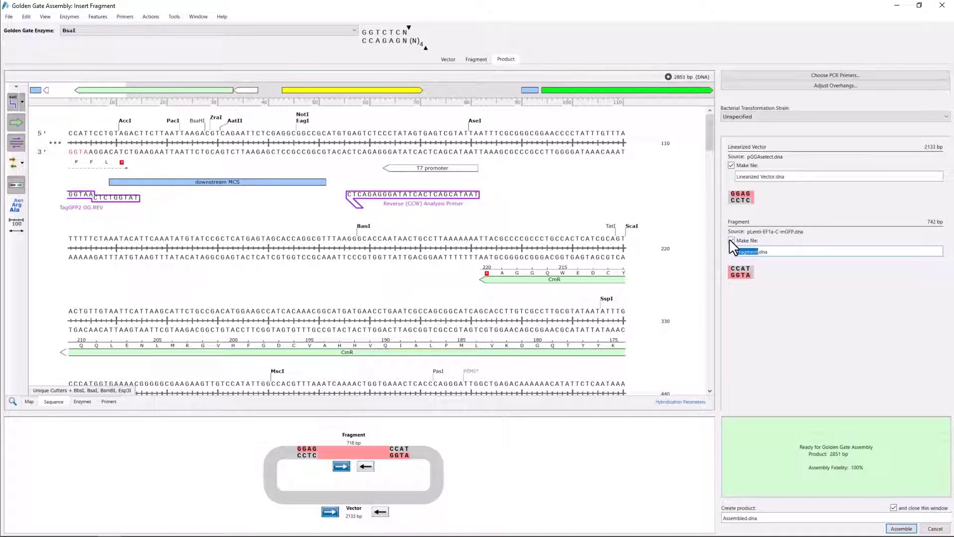
{"action": "double_click", "coordinate": [734, 517]}
{"action": "type", "text": "pGGAsele"}
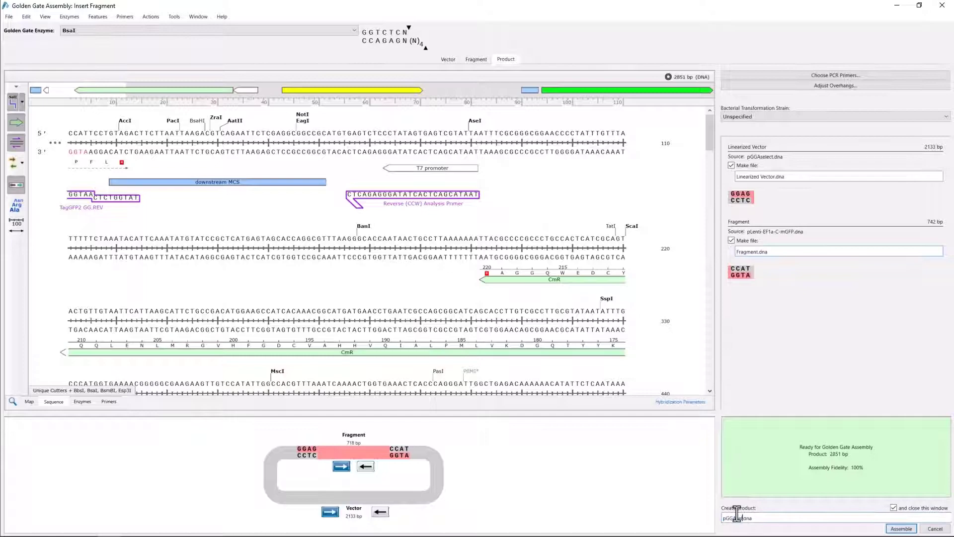
{"action": "type", "text": "ct_TagGFP2"}
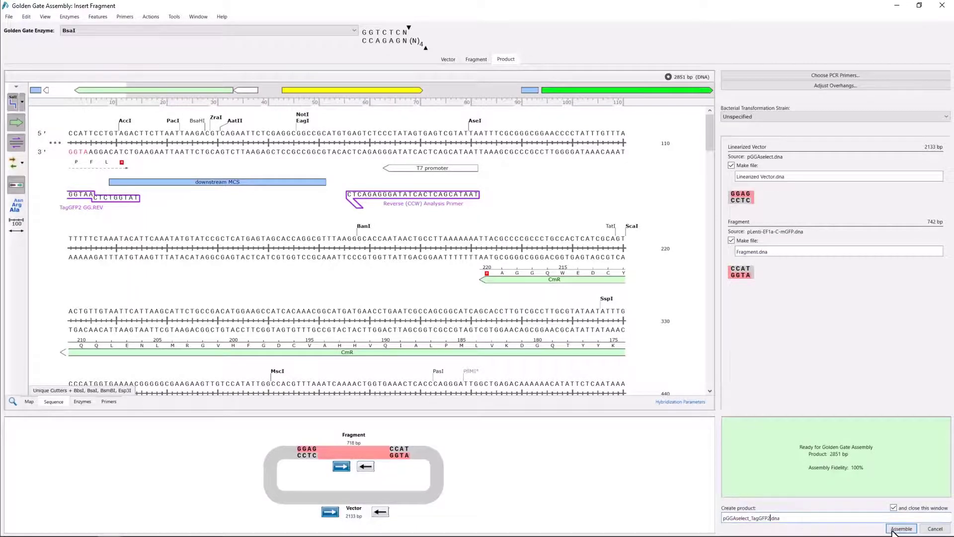
{"action": "left_click", "coordinate": [899, 529]}
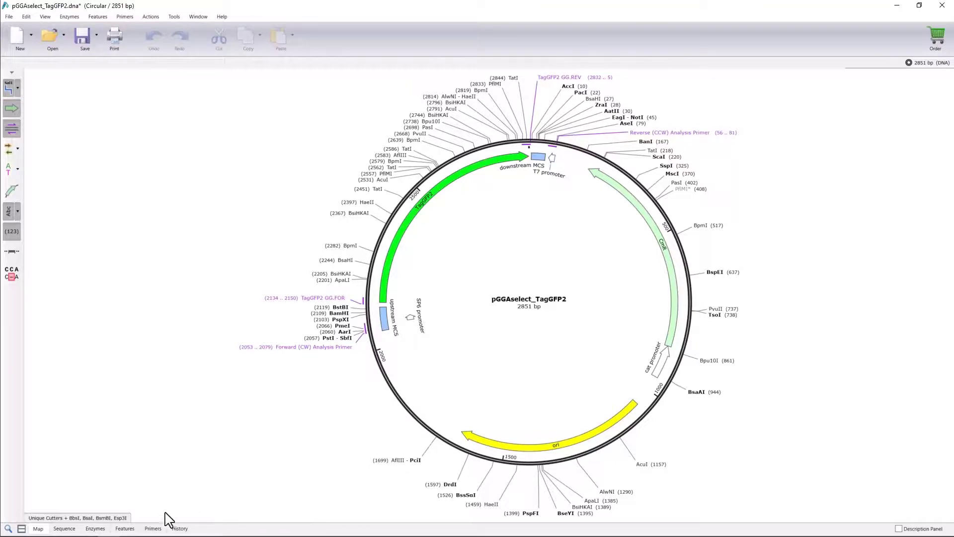
- Export primer data for TagGFP2 GG.FOR and TagGFP2 GG.REV from the four-primer list
{"action": "left_click", "coordinate": [153, 528]}
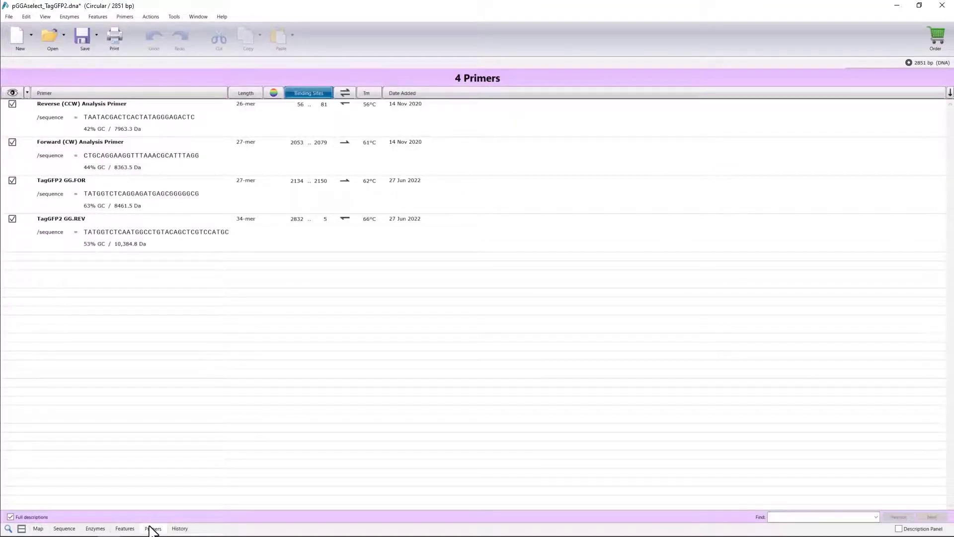
{"action": "left_click", "coordinate": [217, 194]}
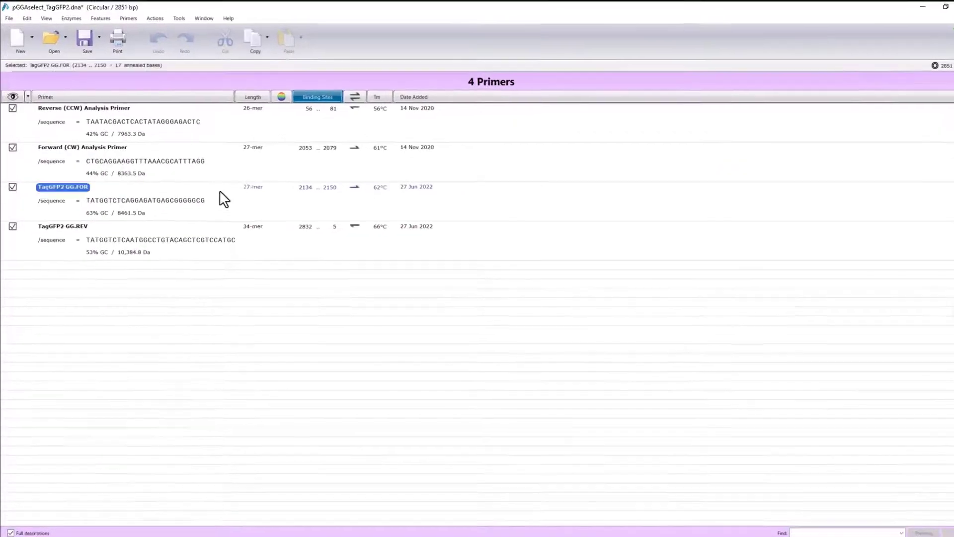
{"action": "left_click", "coordinate": [216, 234], "text": "ctrl"}
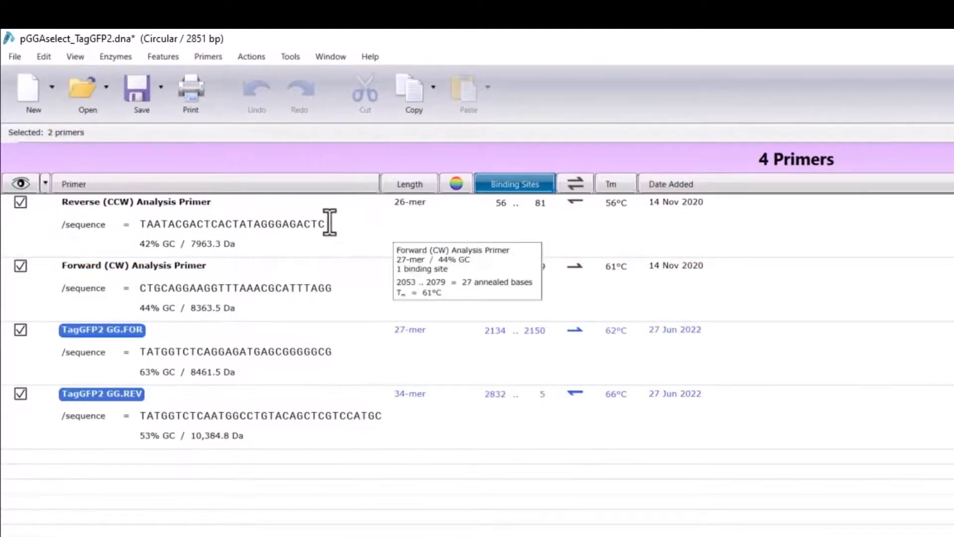
{"action": "left_click", "coordinate": [220, 56]}
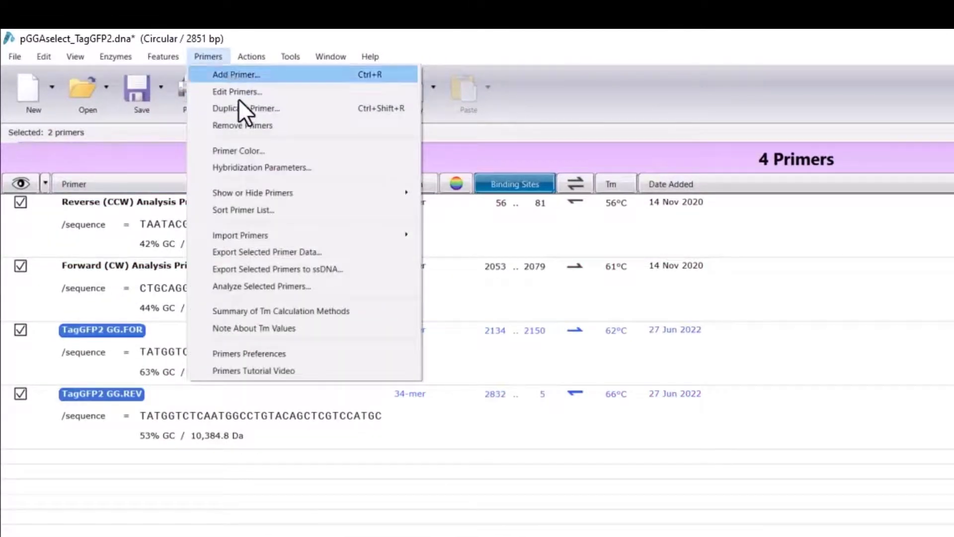
{"action": "left_click", "coordinate": [304, 252]}
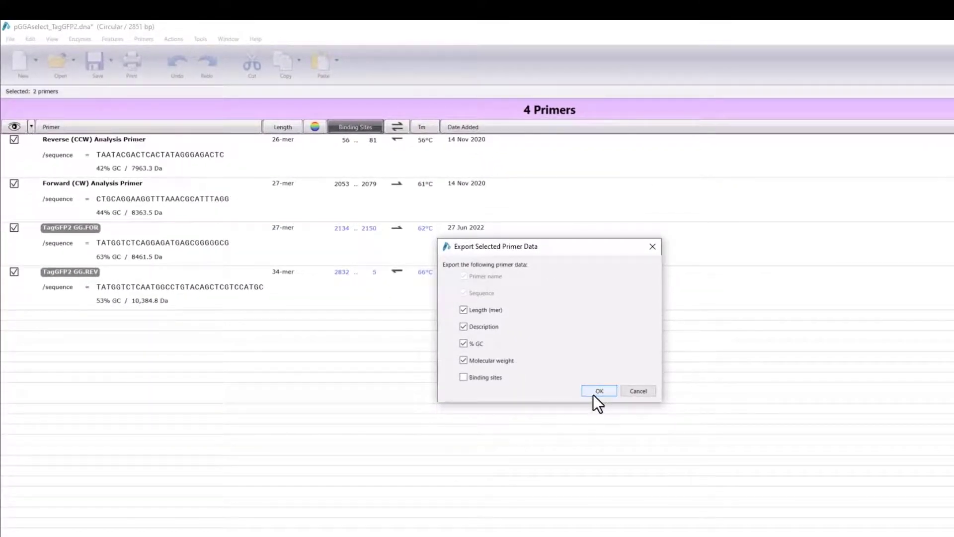
{"action": "left_click", "coordinate": [594, 394]}
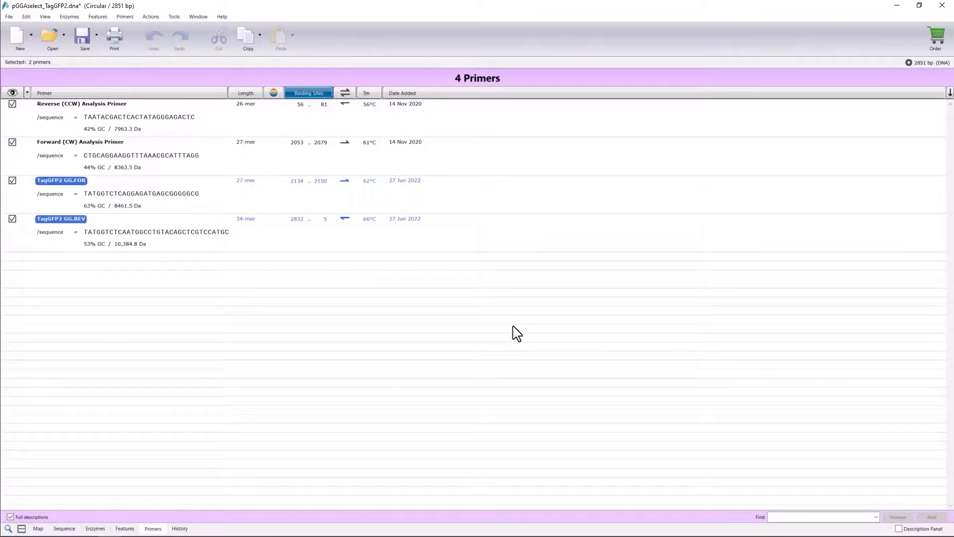
- Show the History view tracing the PCR amplification and Golden Gate assembly steps
{"action": "left_click", "coordinate": [179, 528]}
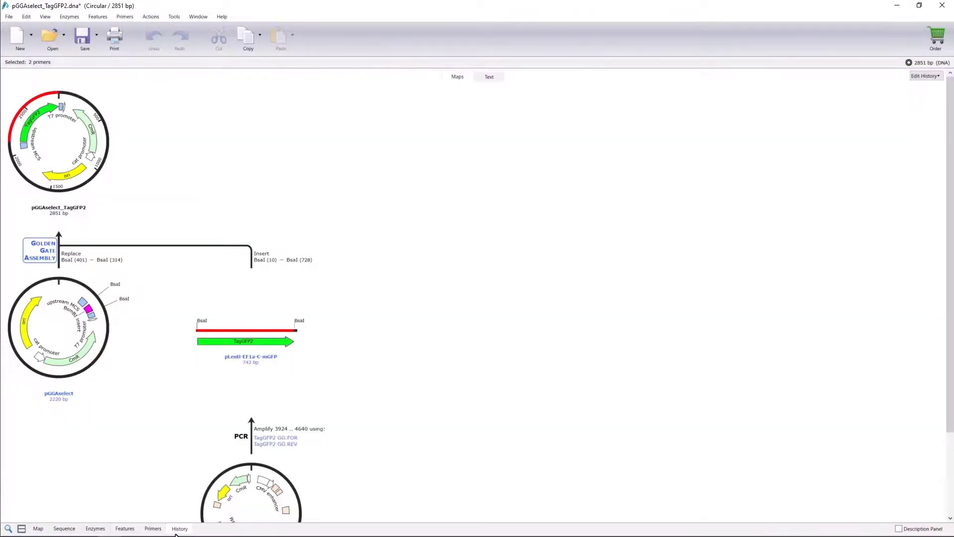
{"action": "scroll", "coordinate": [522, 344], "scroll_direction": "down", "scroll_amount": 3}
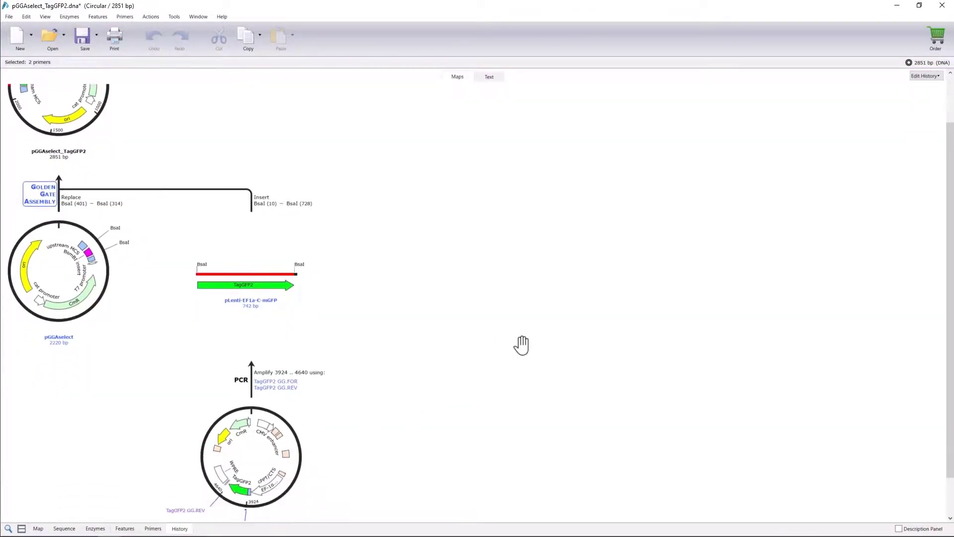